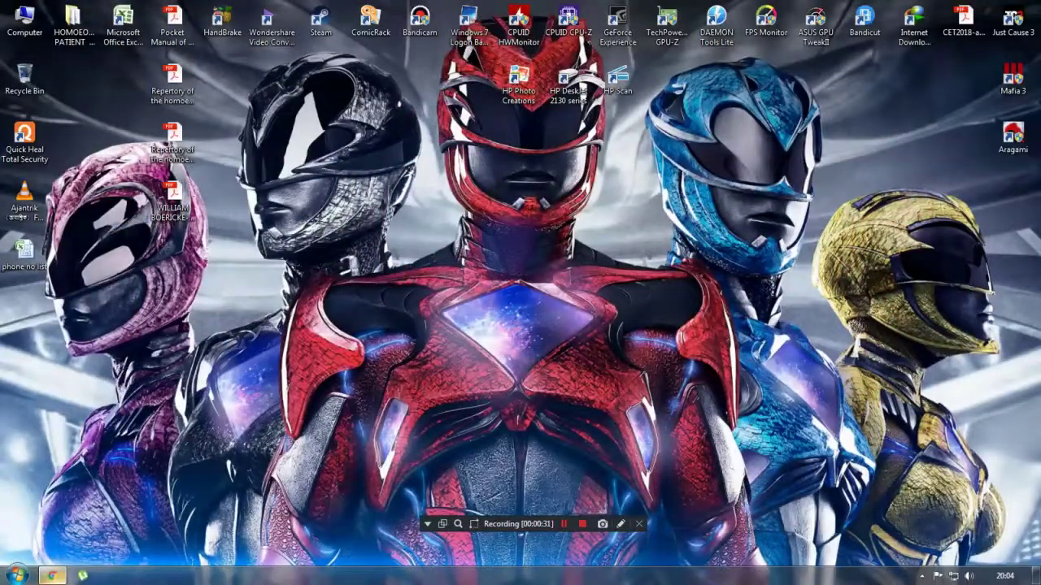
# Step: Return to the desktop and open the Downloads folder through Computer
pyautogui.click(51, 576)
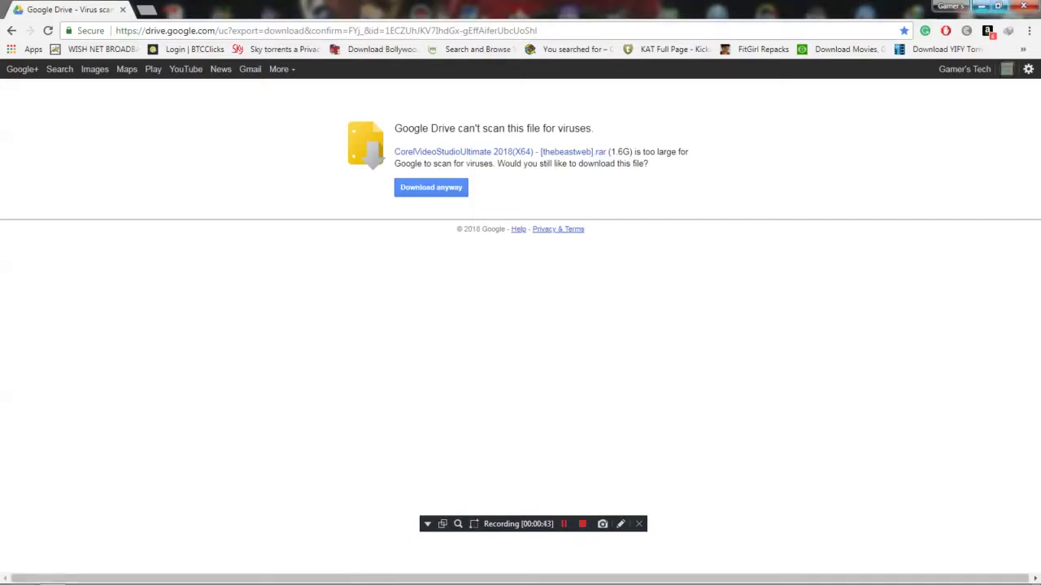
pyautogui.click(982, 6)
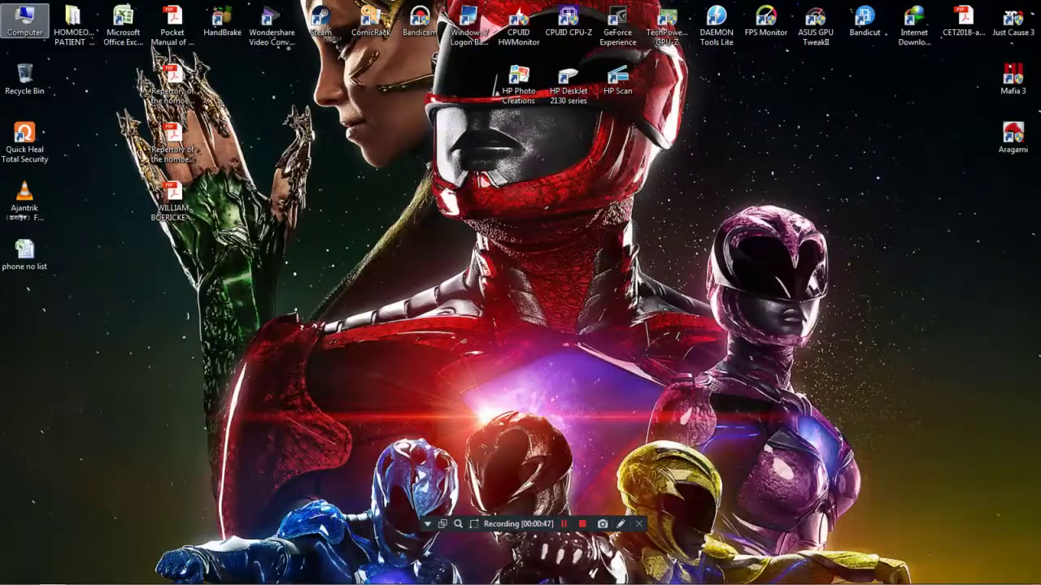
pyautogui.doubleClick(25, 20)
pyautogui.click(56, 110)
pyautogui.click(52, 97)
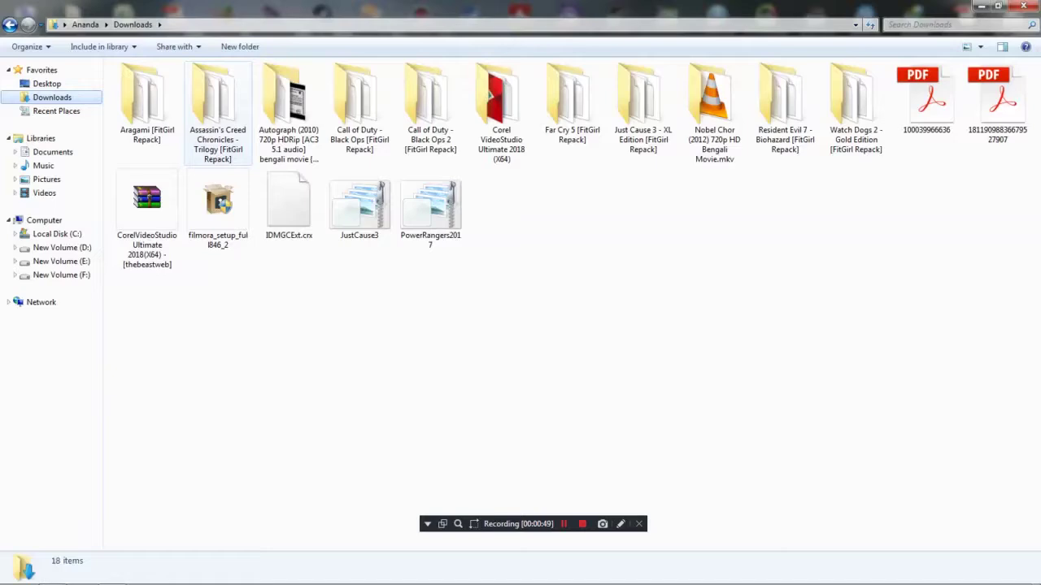
# Step: Open the CorelVideoStudio RAR in WinRAR, browse into its folder, then return to the archive root
pyautogui.click(146, 215)
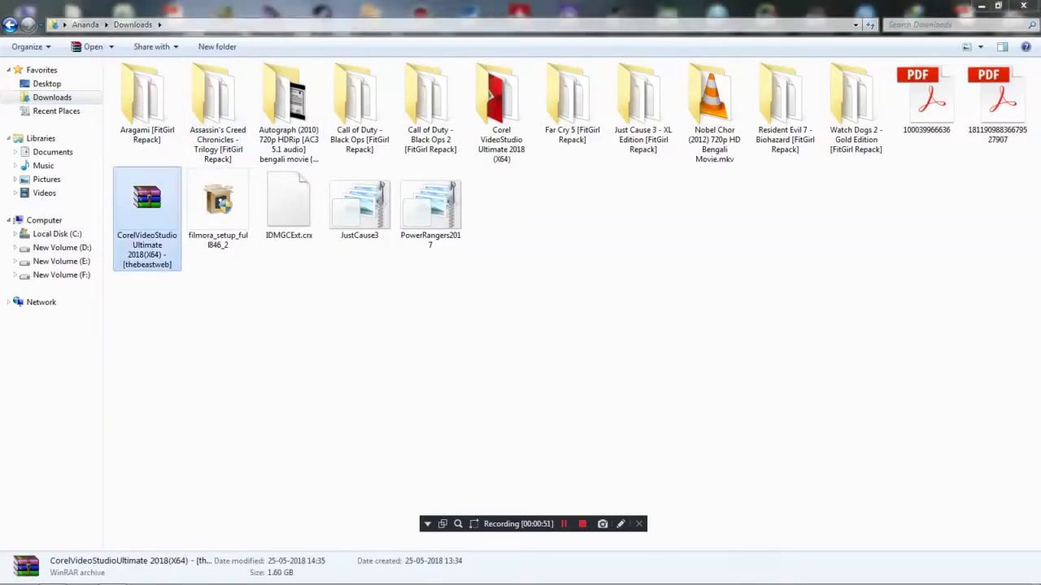
pyautogui.doubleClick(146, 216)
pyautogui.click(1023, 5)
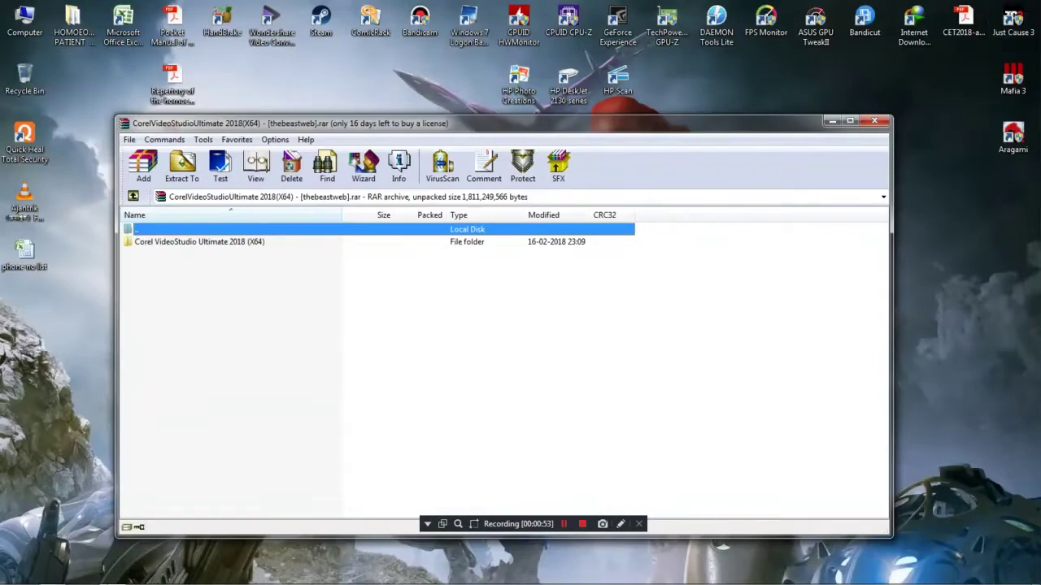
pyautogui.press('Down')
pyautogui.press('Return')
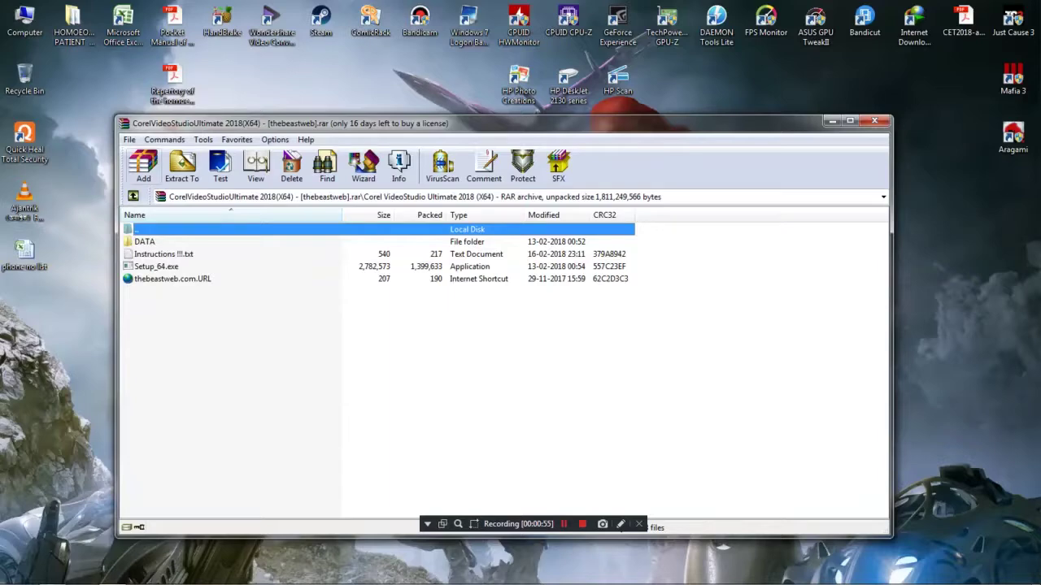
pyautogui.press('Return')
pyautogui.press('Return')
pyautogui.press('Down')
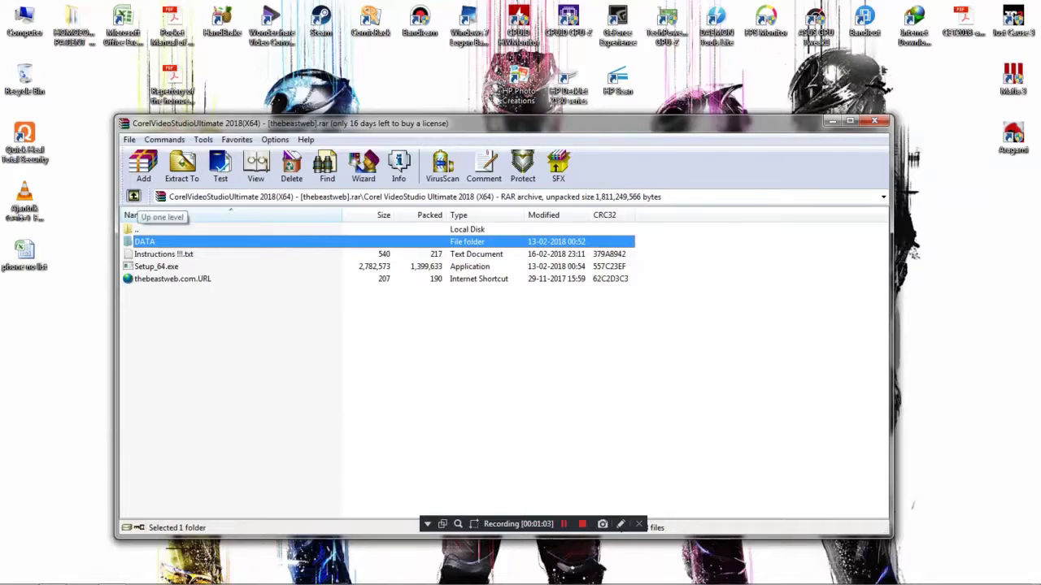
pyautogui.click(133, 196)
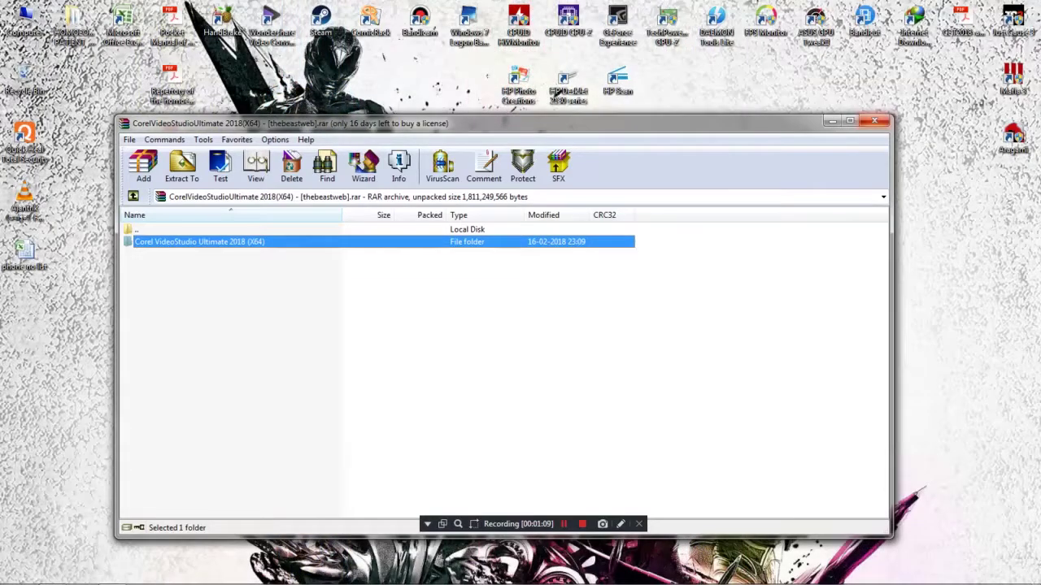
# Step: Close WinRAR and open the extracted Corel VideoStudio Ultimate 2018 (X64) folder in Downloads
pyautogui.click(874, 121)
pyautogui.doubleClick(25, 19)
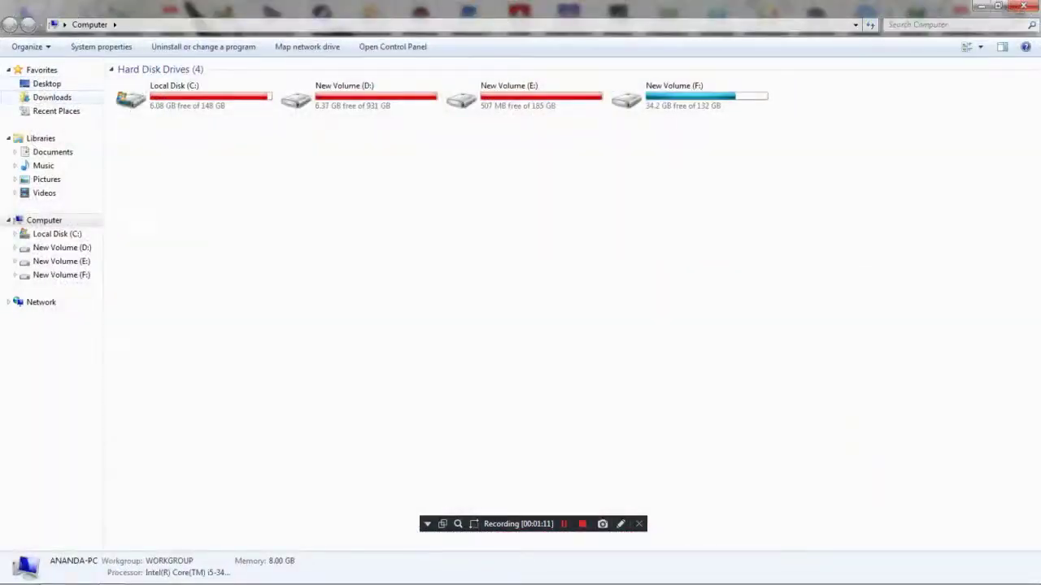
pyautogui.click(52, 97)
pyautogui.doubleClick(501, 105)
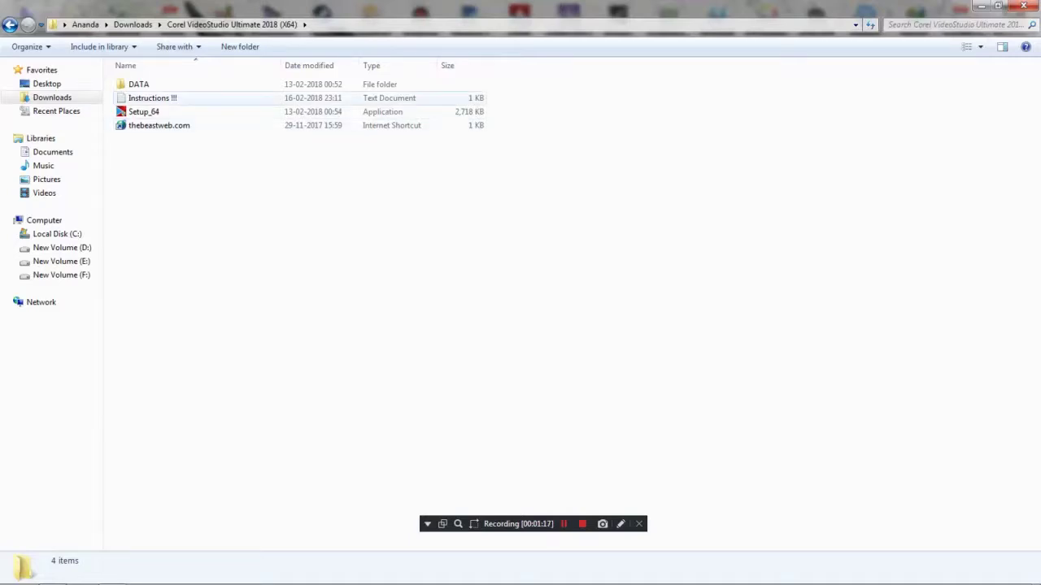
# Step: Read the two install steps in 'Instructions !!!', then close Notepad and the folder
pyautogui.doubleClick(152, 97)
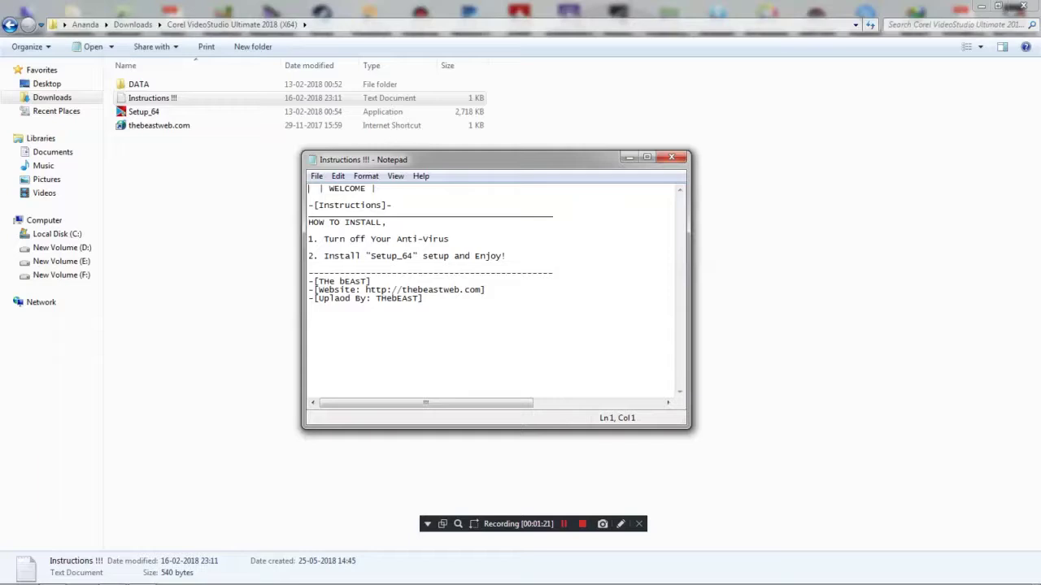
pyautogui.moveTo(314, 239); pyautogui.dragTo(506, 265)
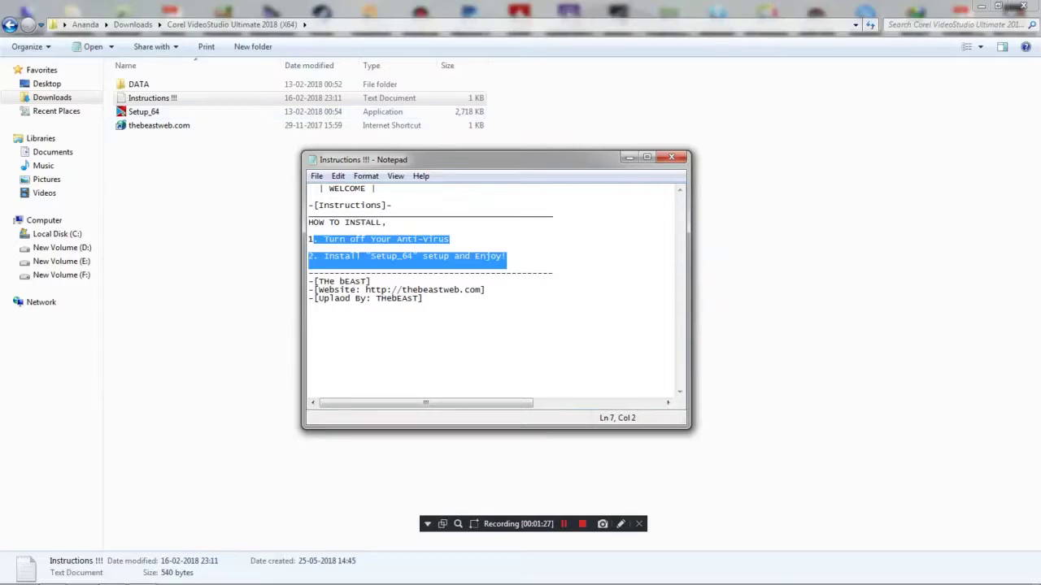
pyautogui.click(671, 157)
pyautogui.hotkey('alt', 'F4')
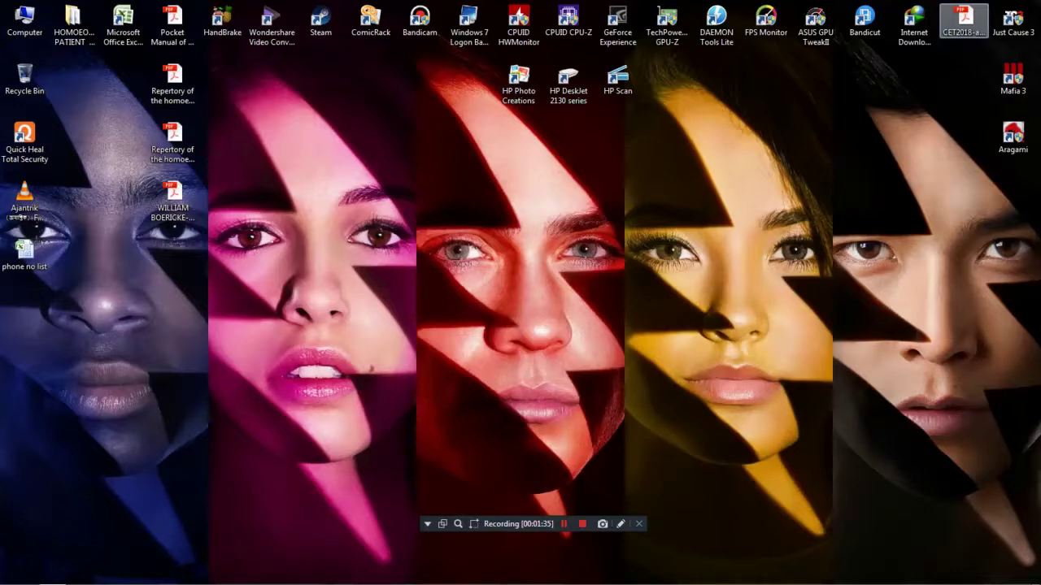
# Step: Disable Quick Heal virus protection from its tray icon until the next reboot
pyautogui.click(921, 576)
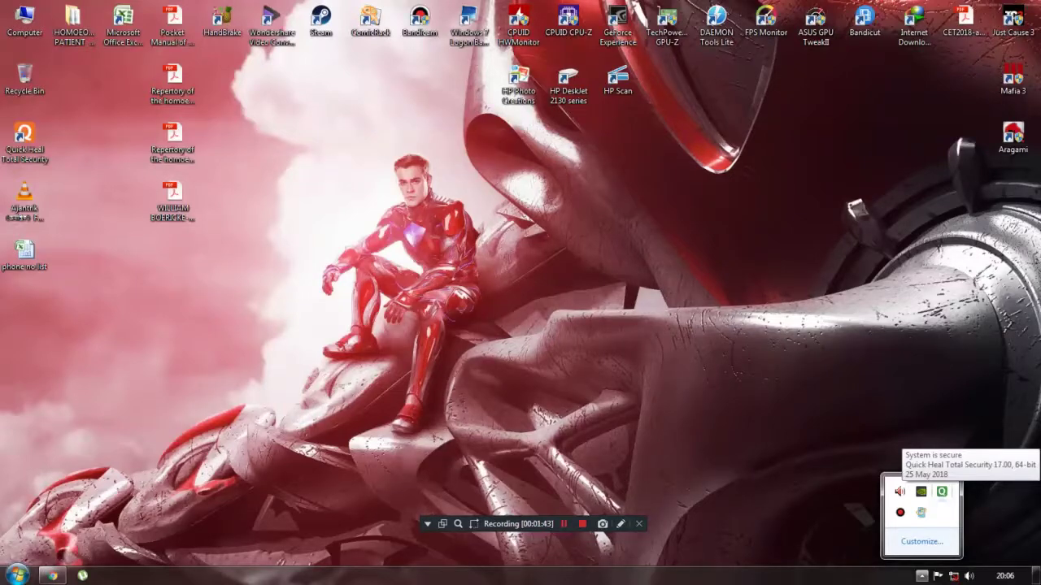
pyautogui.rightClick(942, 491)
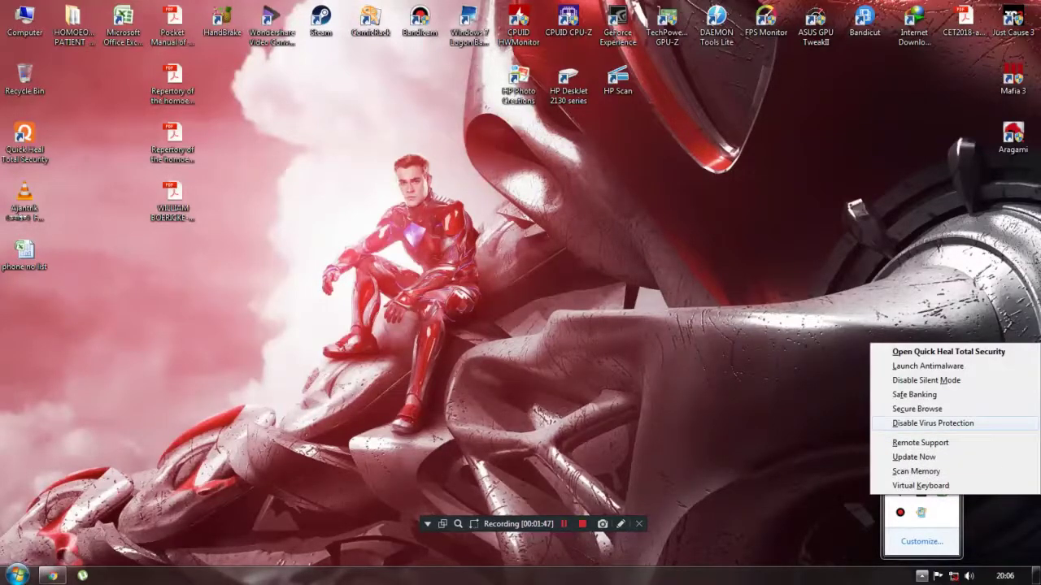
pyautogui.click(933, 423)
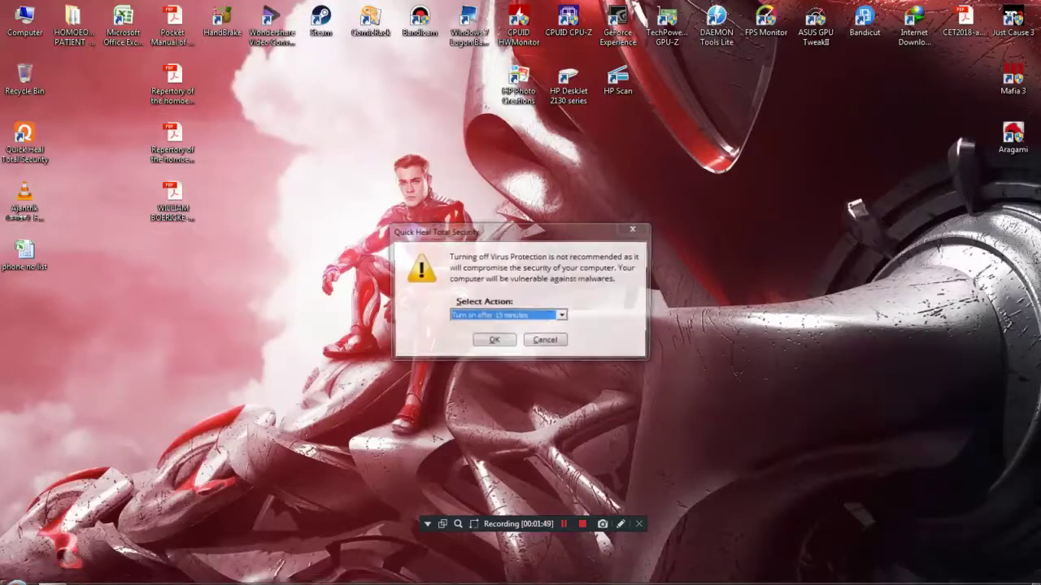
pyautogui.click(521, 316)
pyautogui.click(489, 353)
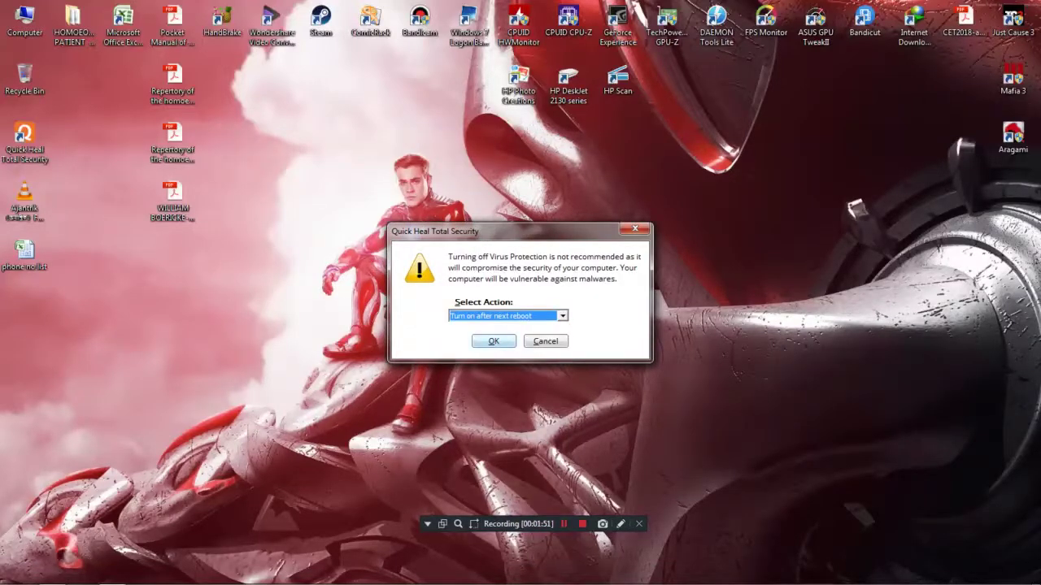
pyautogui.click(491, 339)
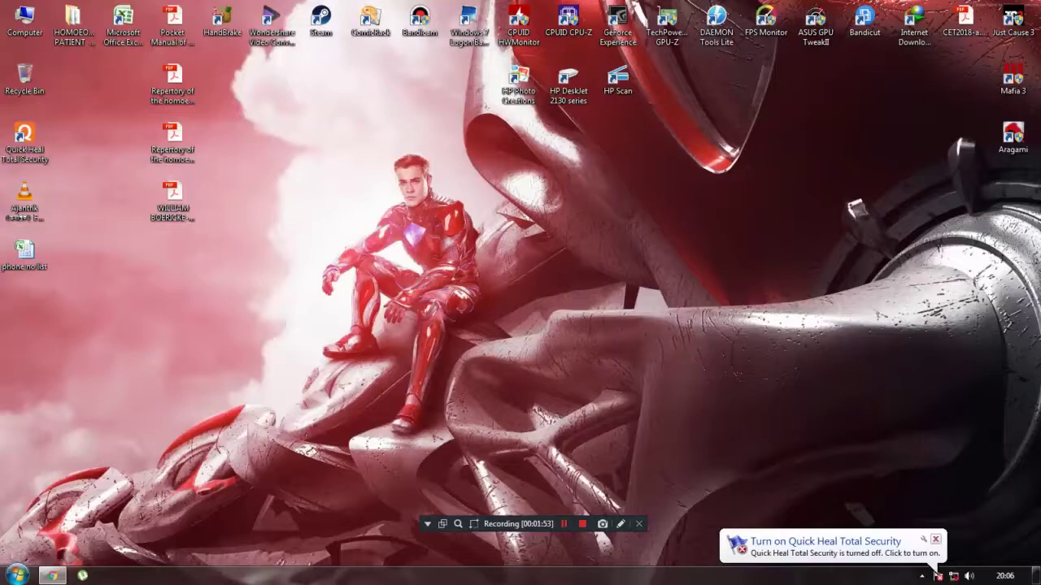
pyautogui.click(935, 540)
pyautogui.doubleClick(25, 21)
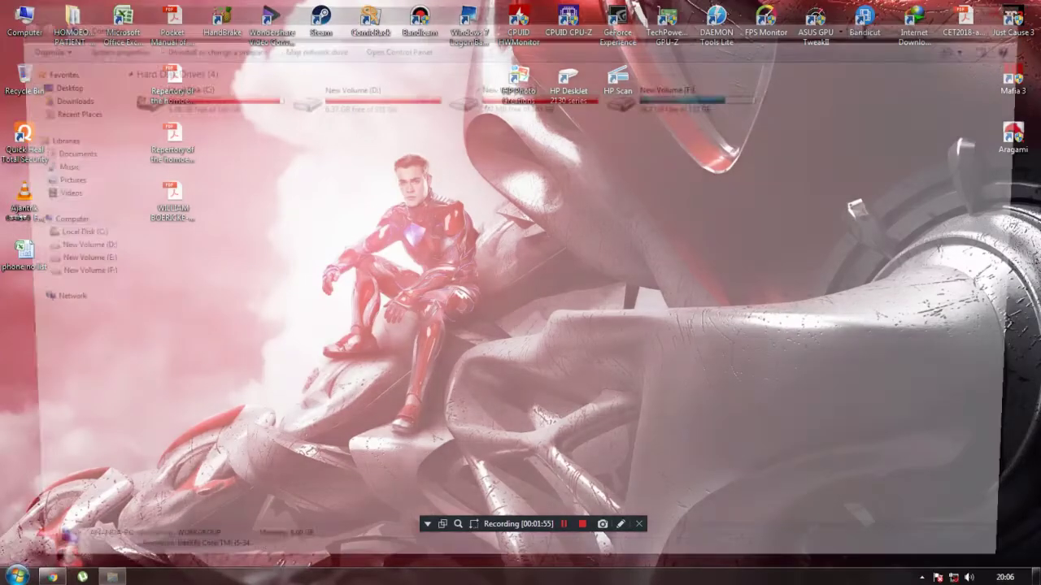
# Step: Run Setup_64 from the Corel VideoStudio Ultimate 2018 (X64) folder in Downloads
pyautogui.click(52, 97)
pyautogui.doubleClick(501, 110)
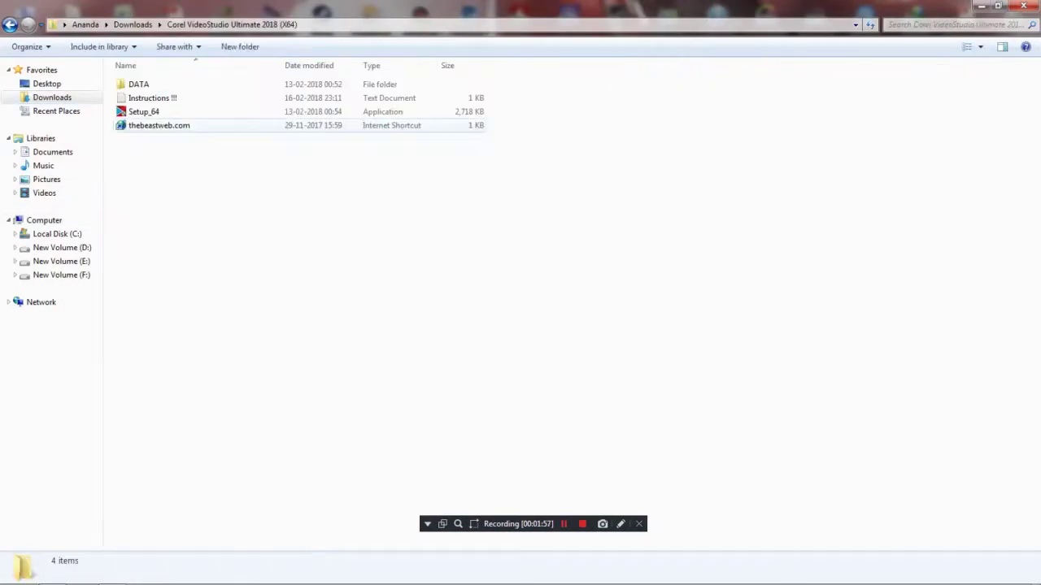
pyautogui.click(147, 112)
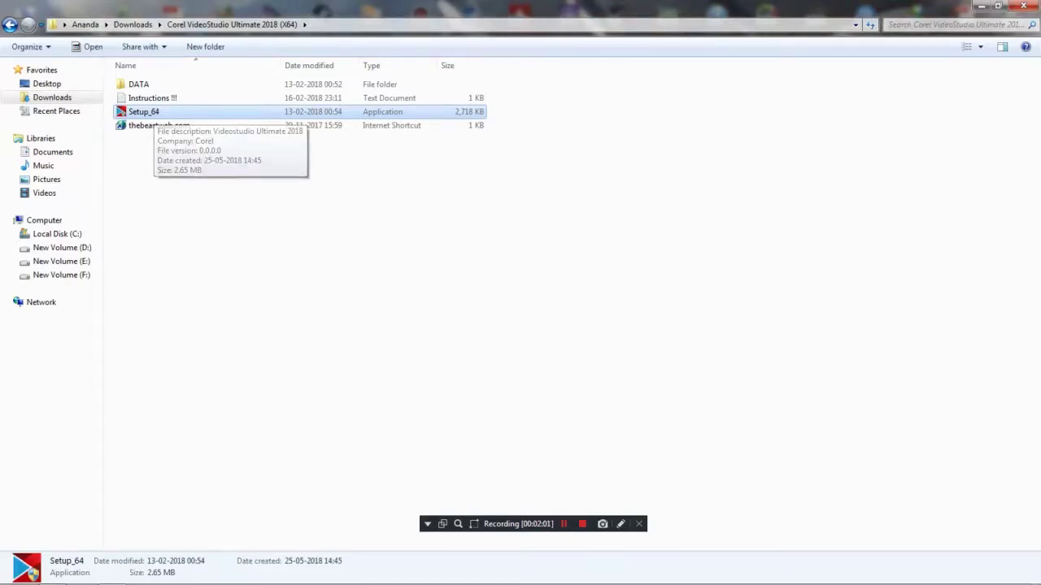
pyautogui.press('Return')
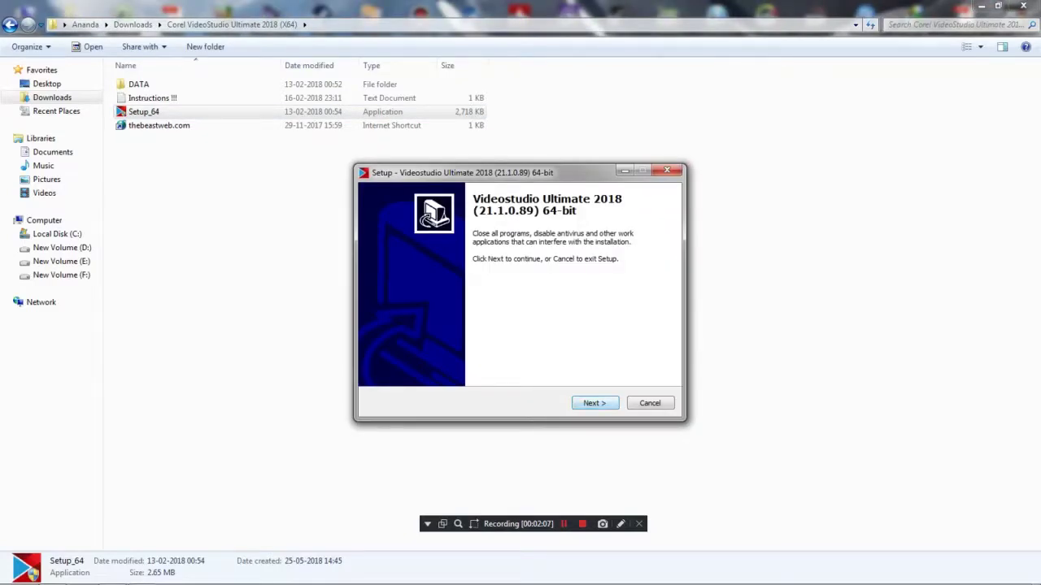
# Step: Accept the welcome page and default components, and start the silent-mode installation
pyautogui.press('Return')
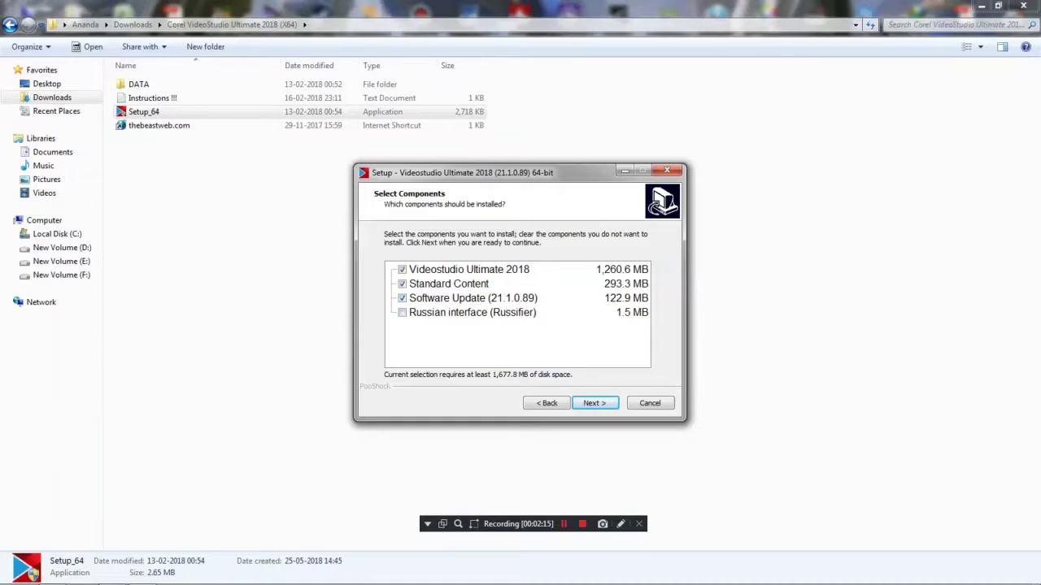
pyautogui.press('Return')
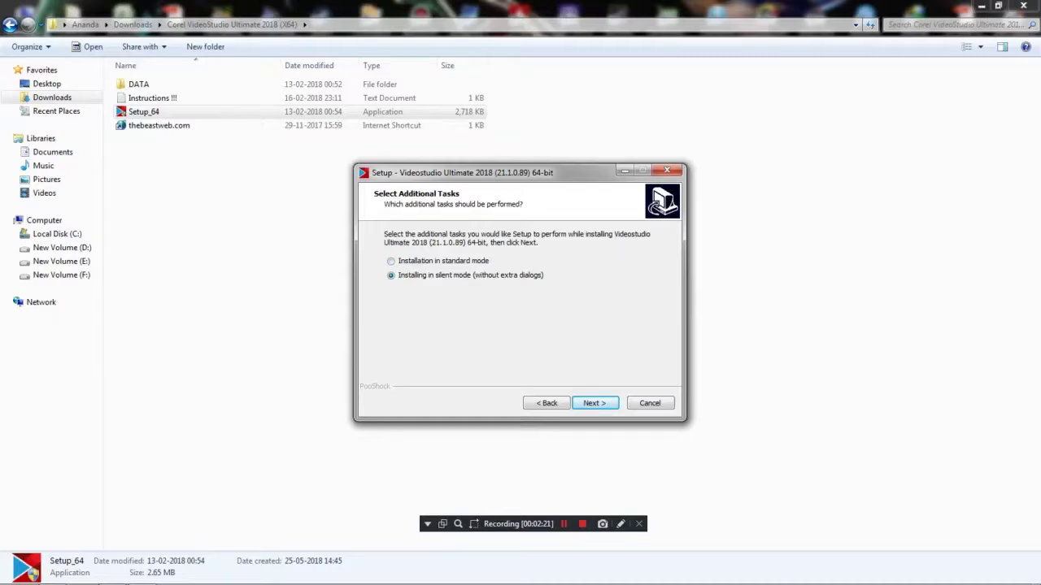
pyautogui.press('Return')
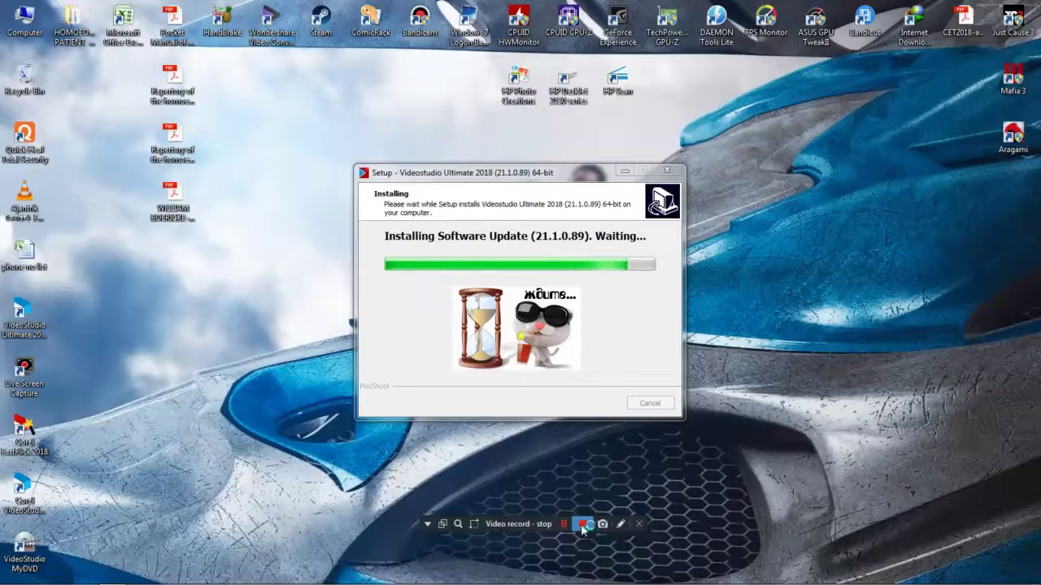
# Step: Wait for the progress bar to fill until the 21.1.0.89 64-bit install reports Installation complete!
pyautogui.click(582, 525)
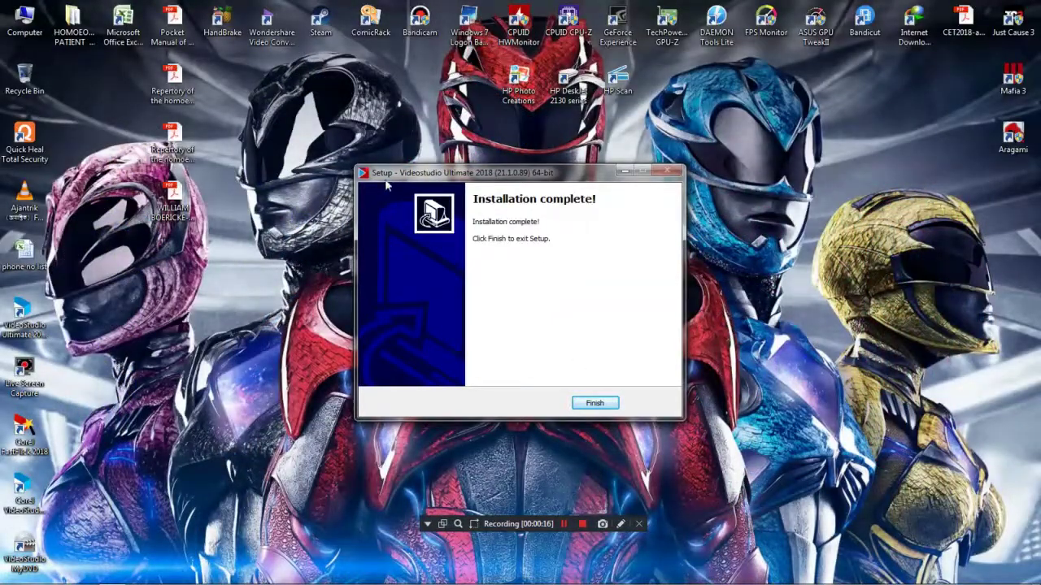
# Step: Finish the installer, move the five new VideoStudio shortcuts to mid-screen, and refresh the desktop
pyautogui.click(606, 406)
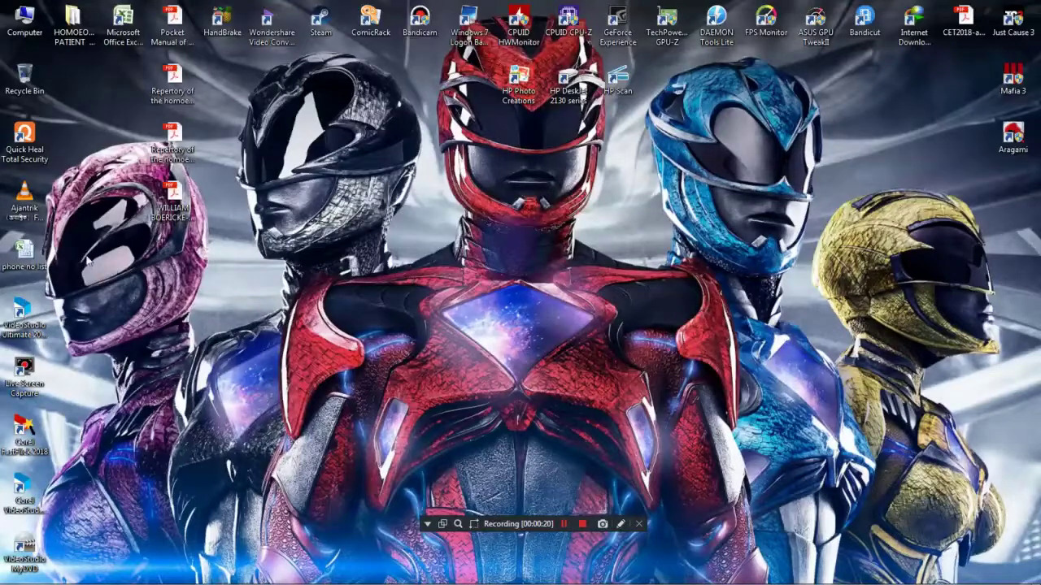
pyautogui.moveTo(74, 323); pyautogui.dragTo(4, 581)
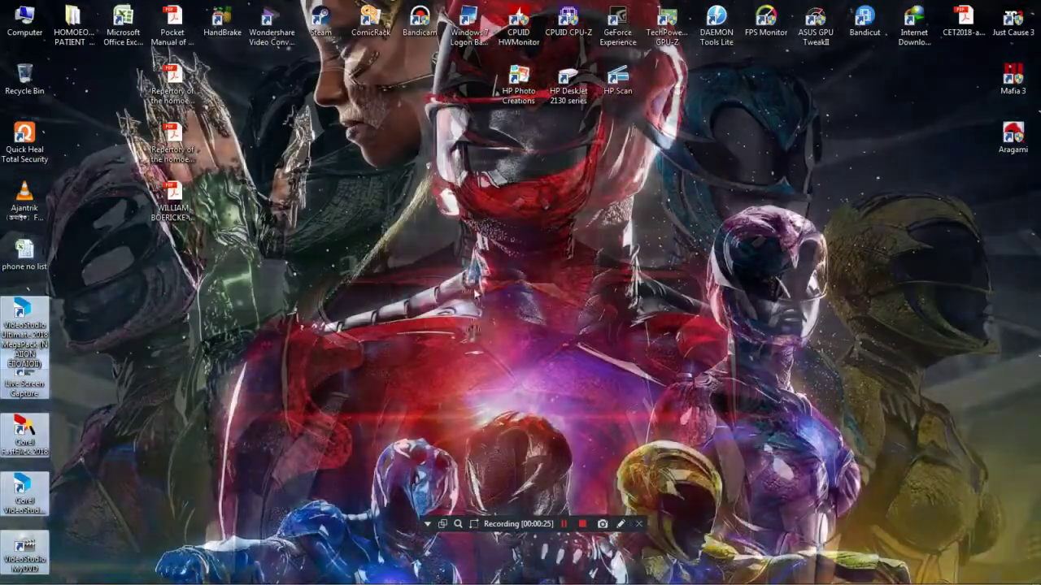
pyautogui.moveTo(474, 289); pyautogui.dragTo(574, 230)
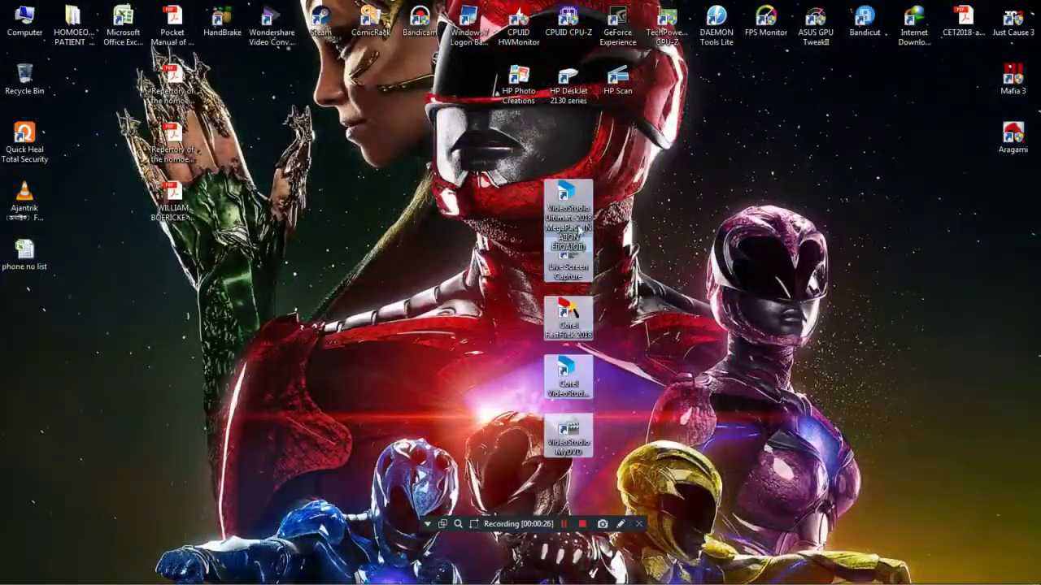
pyautogui.rightClick(652, 205)
pyautogui.click(683, 246)
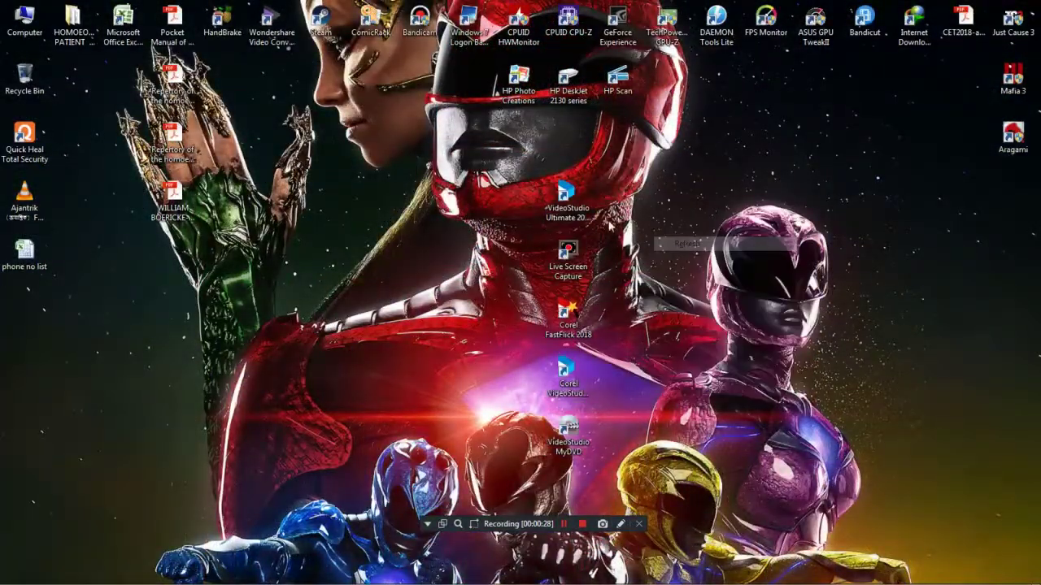
# Step: Select the Corel VideoStudio 2018 desktop shortcut
pyautogui.press('super')
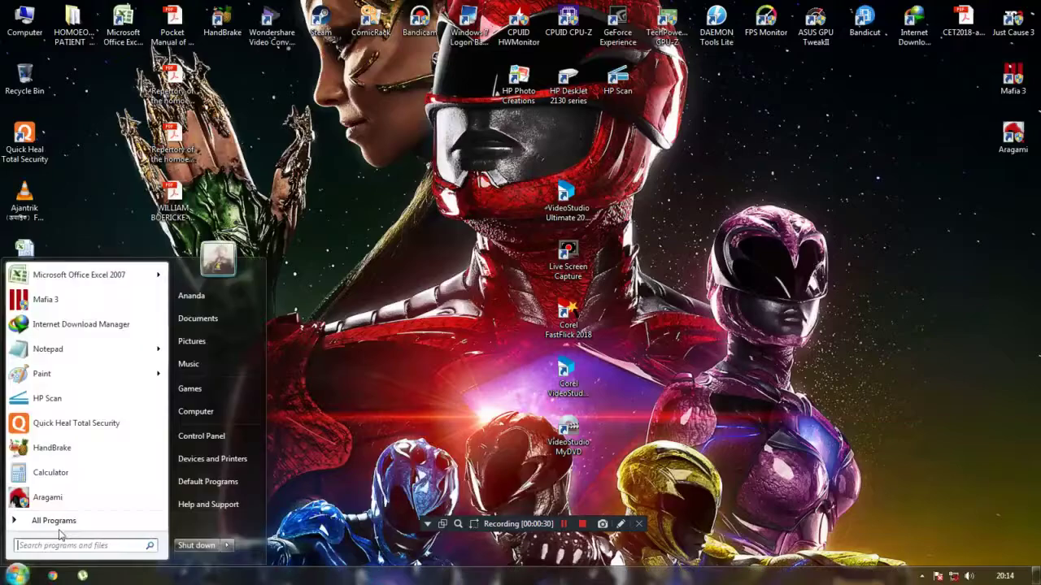
pyautogui.press('super')
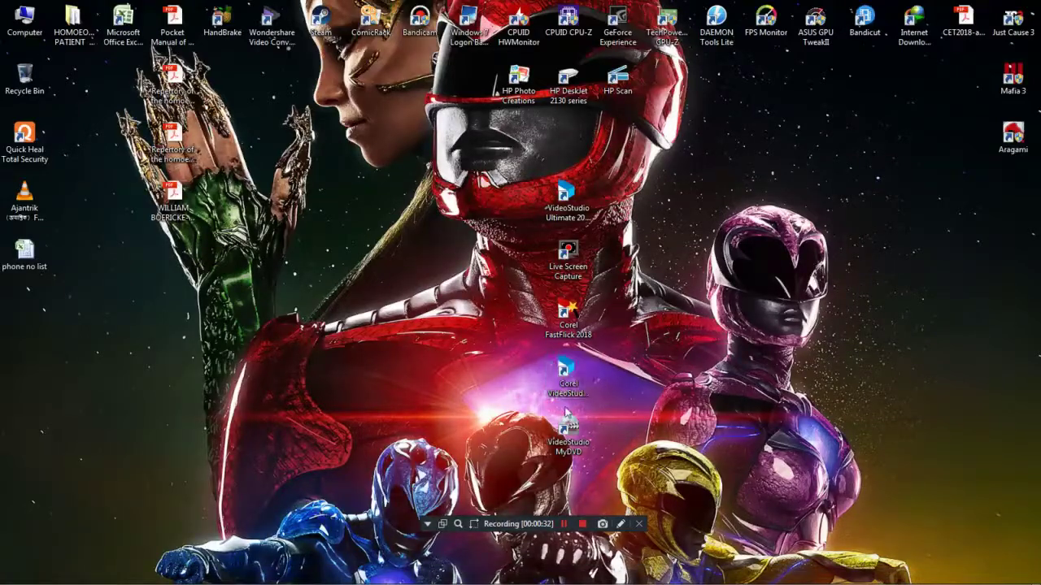
pyautogui.click(559, 397)
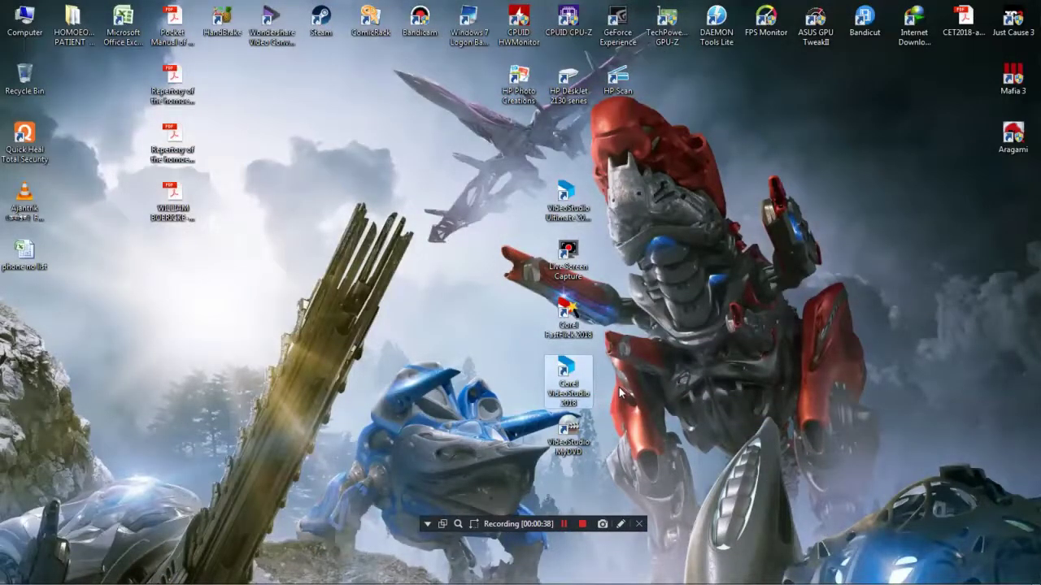
# Step: Launch Corel VideoStudio, check Help > About shows version 21.1.0.89 64-bit Ultimate, then minimize it
pyautogui.press('Return')
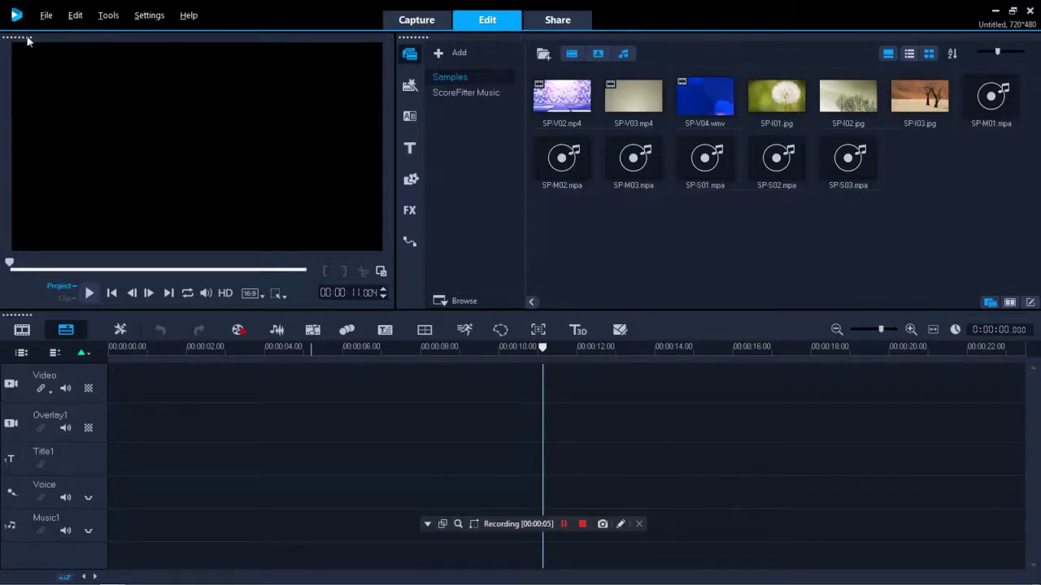
pyautogui.click(182, 22)
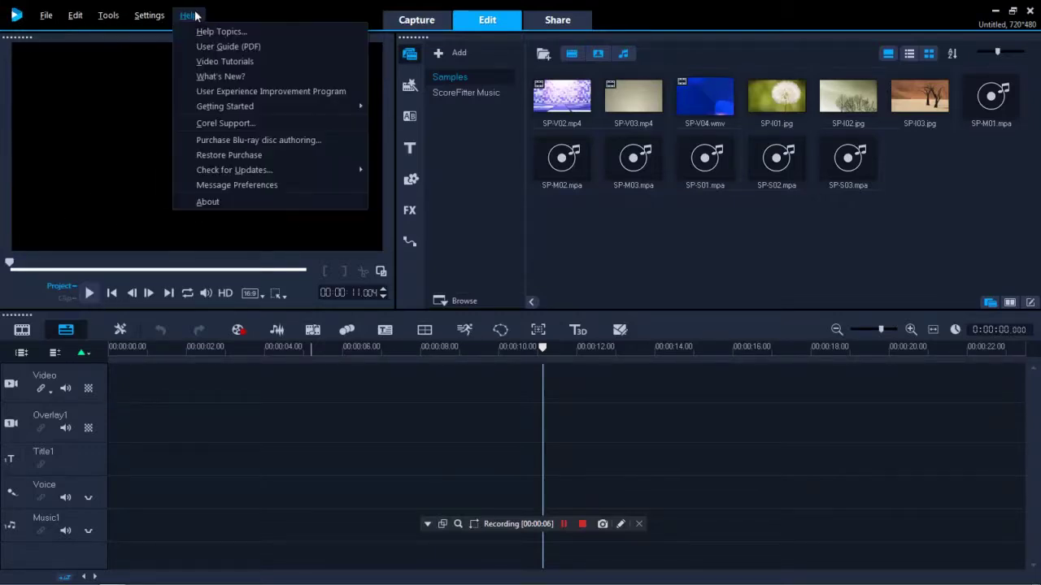
pyautogui.click(227, 196)
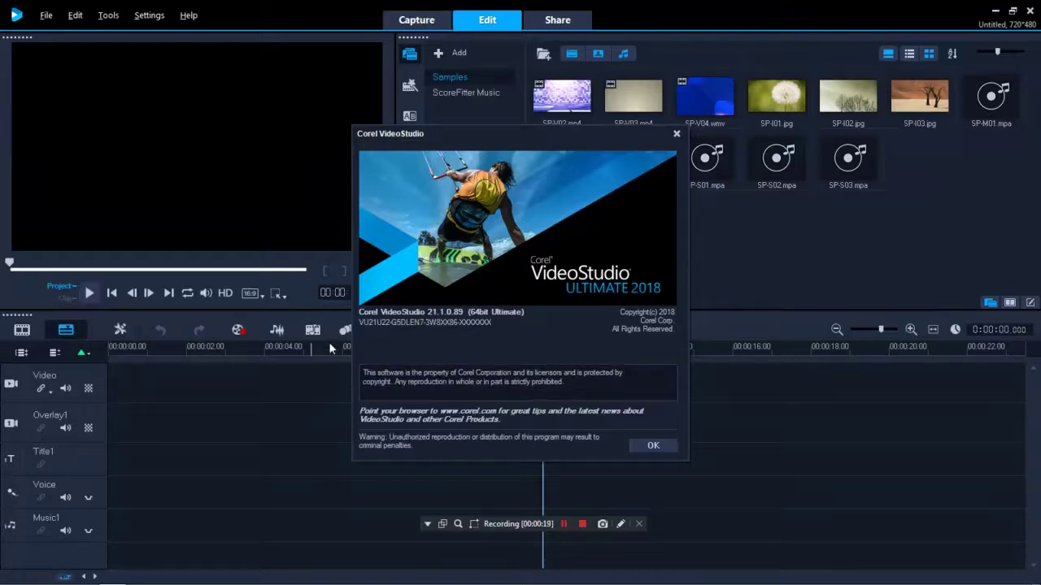
pyautogui.click(654, 445)
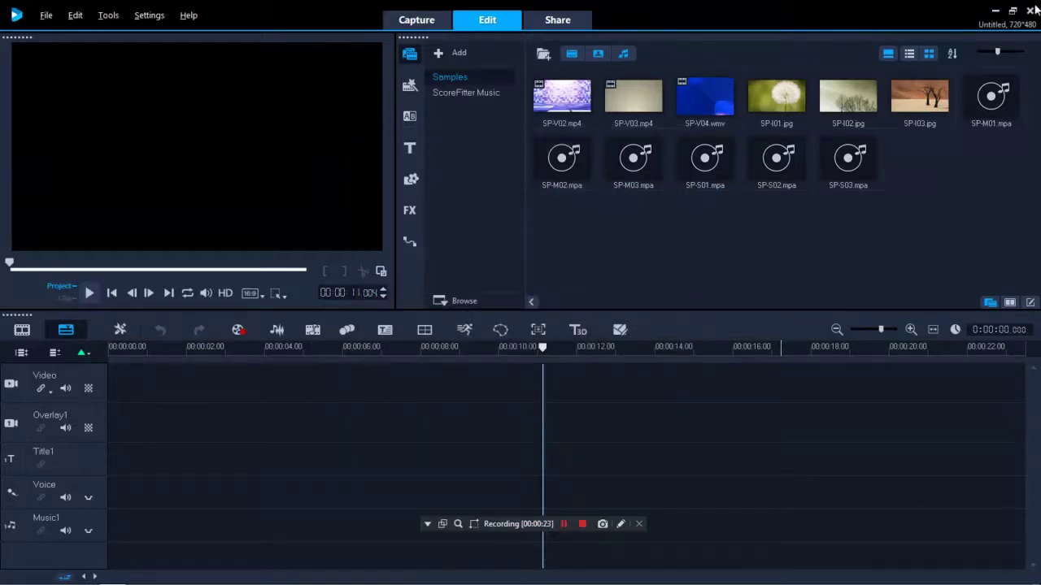
pyautogui.click(995, 10)
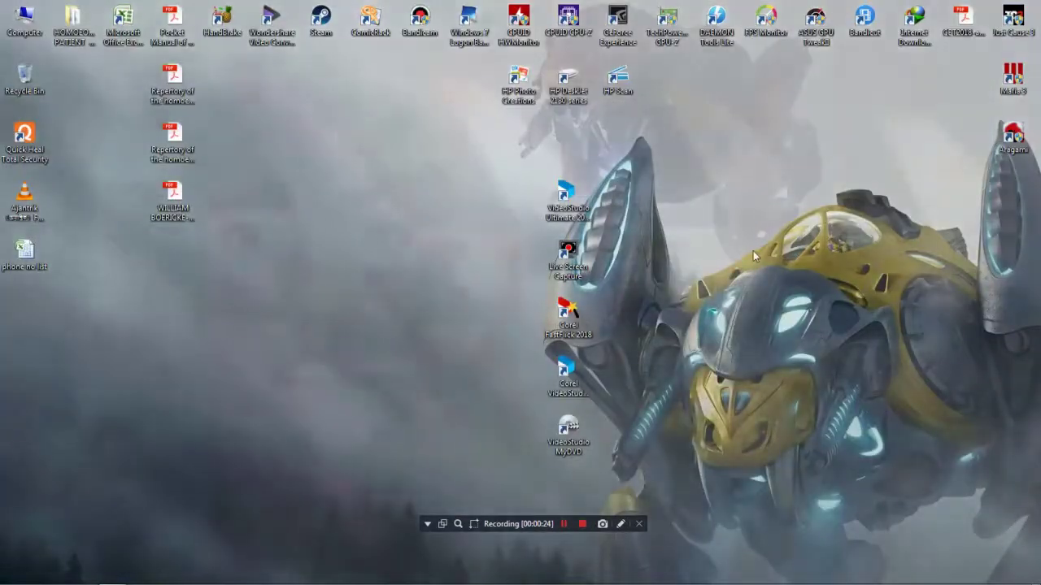